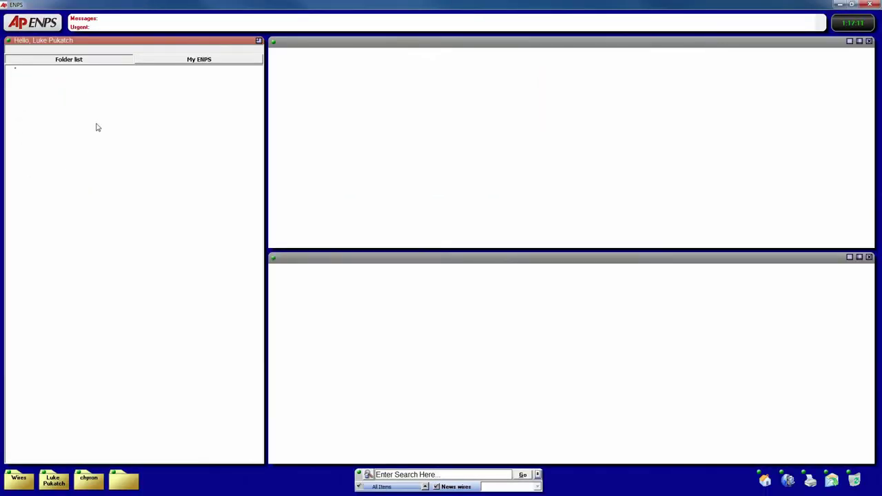
# Open the Sports Desk location's 04/17/2015 rundown and scroll down to its END OF SHOW story.
pyautogui.rightClick(78, 475)
pyautogui.moveTo(180, 449)
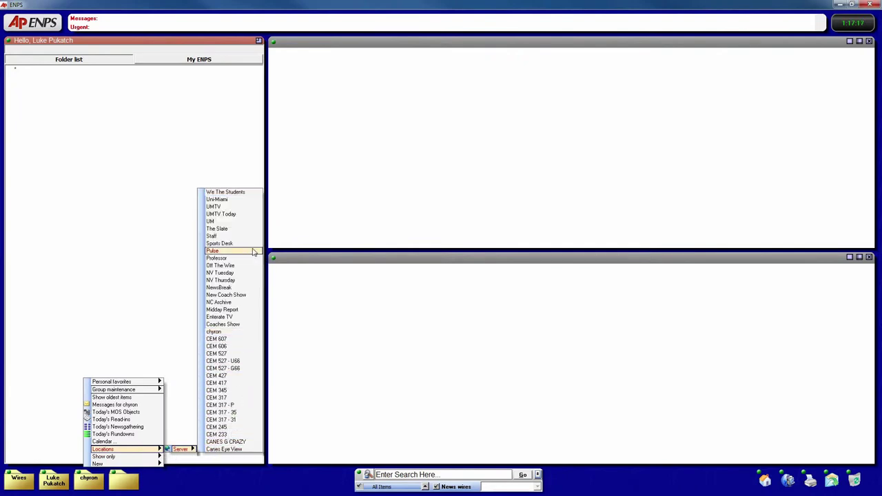
pyautogui.click(246, 244)
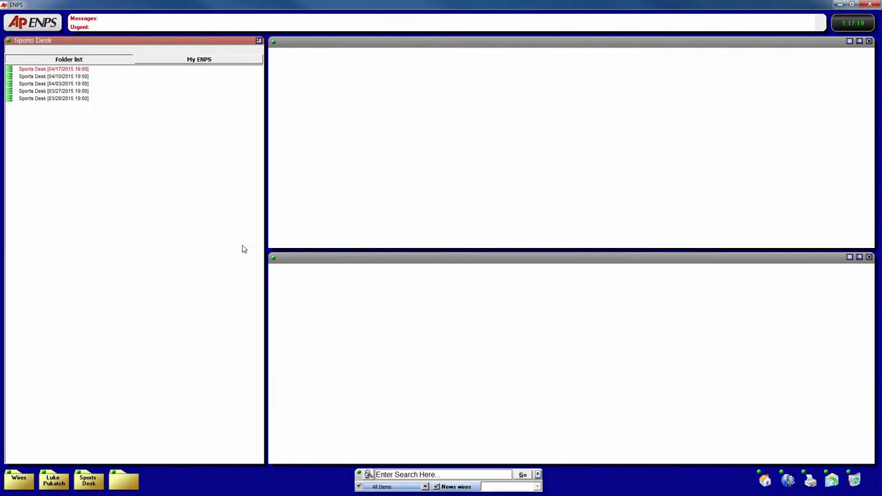
pyautogui.doubleClick(54, 69)
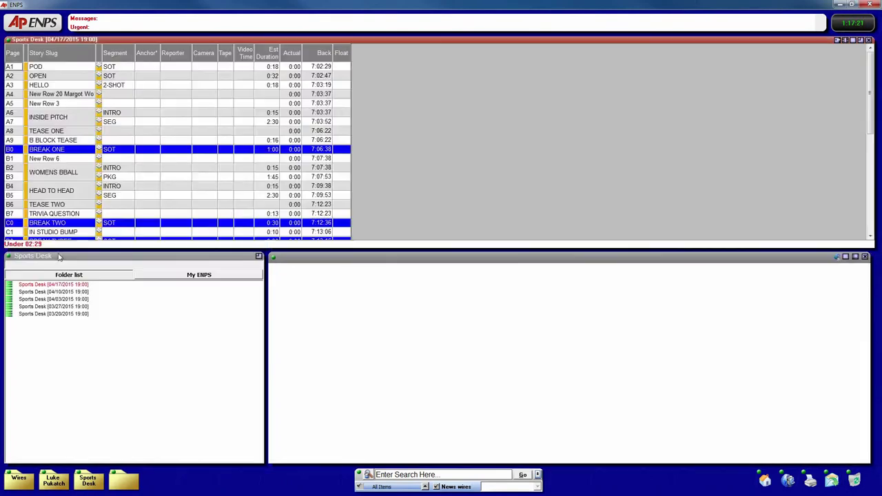
pyautogui.scroll(-1, 96, 123)
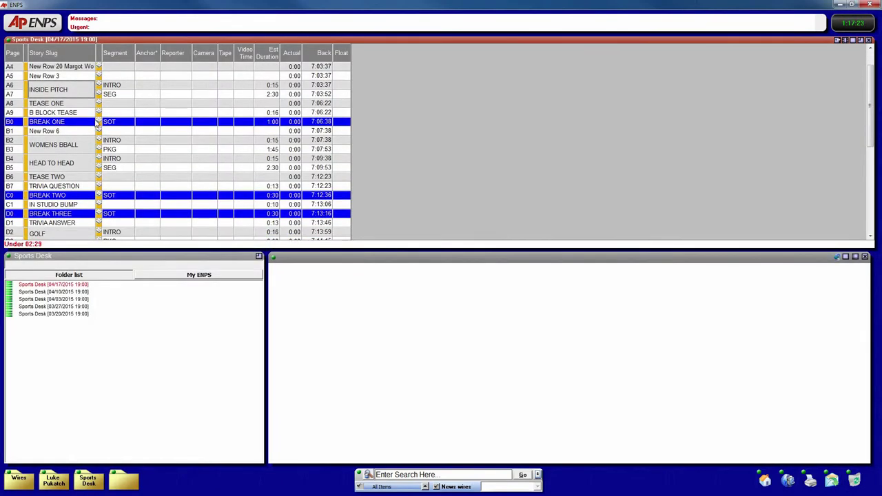
pyautogui.scroll(-2, 96, 122)
pyautogui.scroll(-2, 97, 123)
pyautogui.scroll(-2, 104, 121)
pyautogui.scroll(-2, 113, 117)
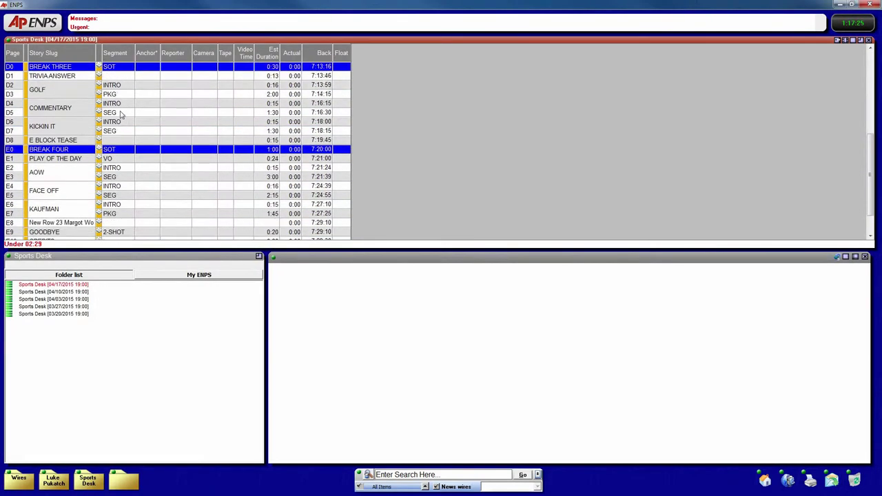
pyautogui.scroll(-2, 125, 114)
# Open the END OF SHOW story and delete all its text, including both graphics lines.
pyautogui.doubleClick(61, 214)
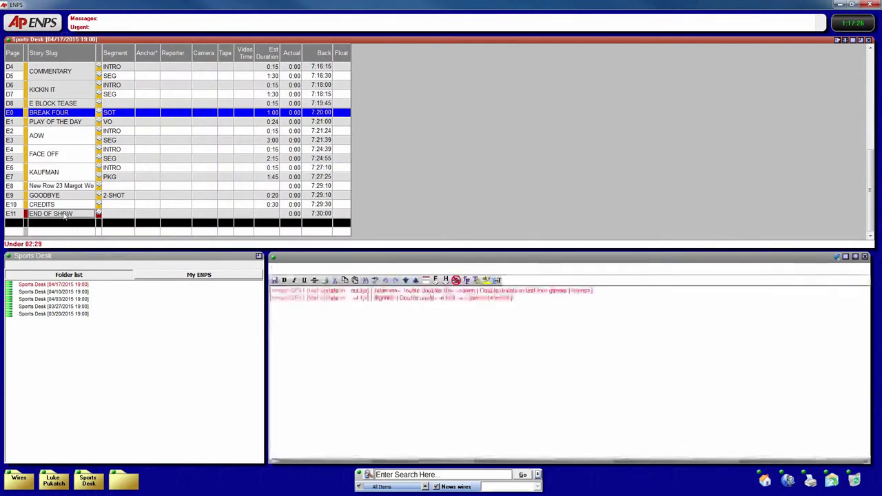
pyautogui.click(548, 360)
pyautogui.hotkey('ctrl', 'a')
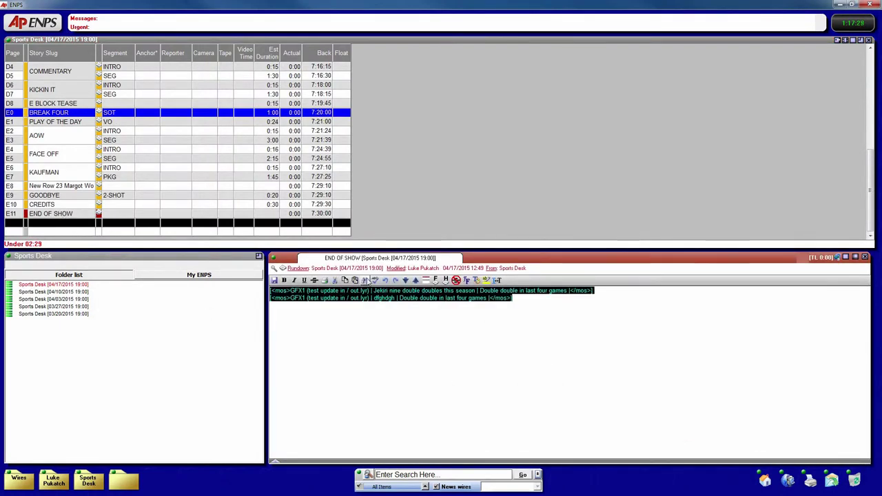
pyautogui.click(335, 279)
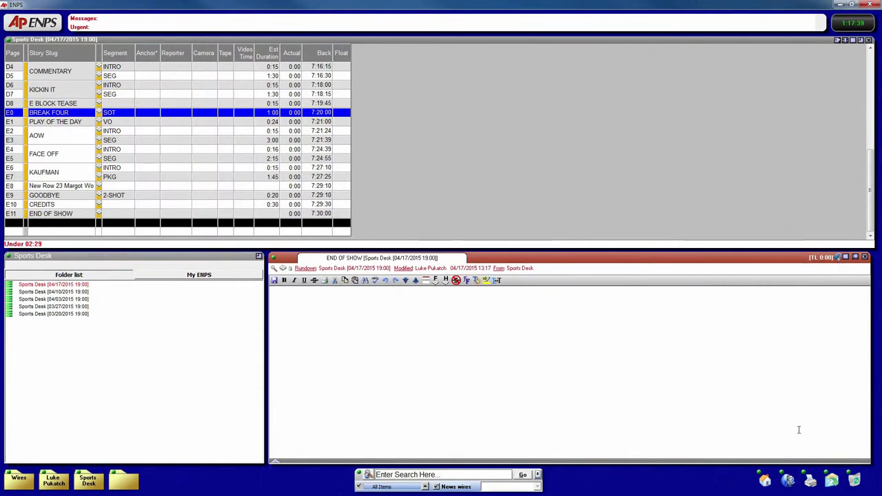
# Open the Chyron Templates browser and search the templates for 'lower'.
pyautogui.rightClick(780, 477)
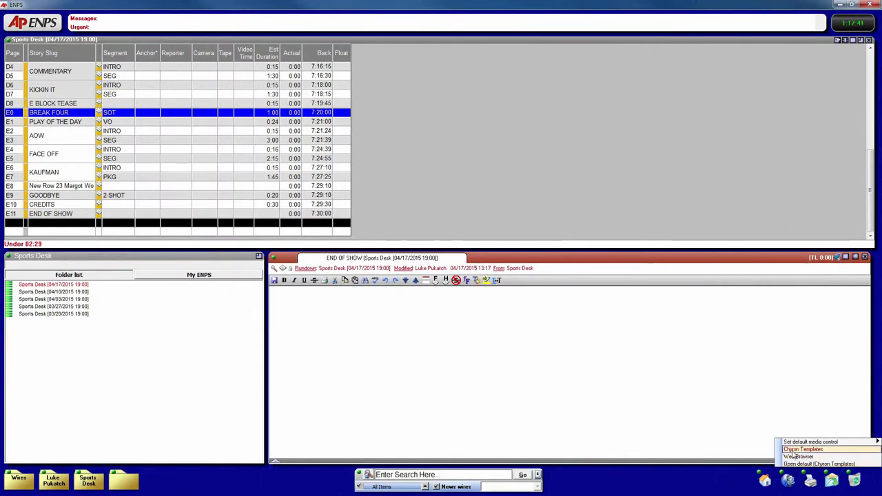
pyautogui.click(799, 449)
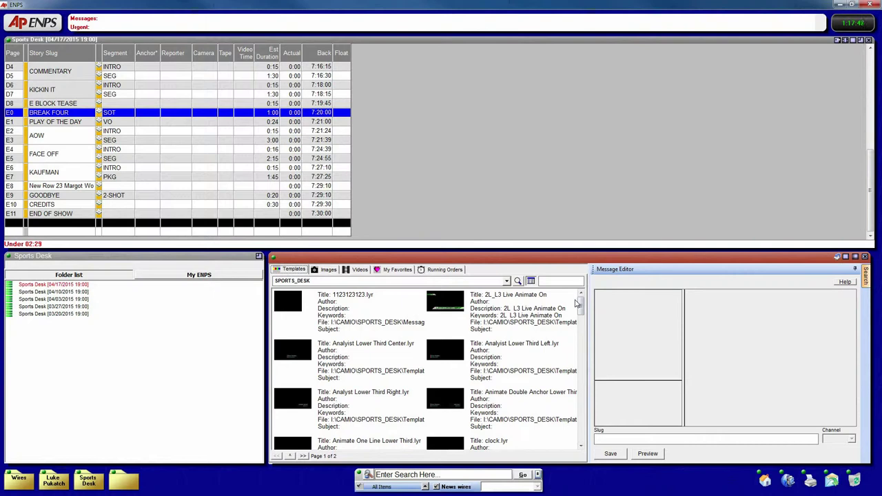
pyautogui.click(573, 279)
pyautogui.write('lower')
pyautogui.press('Return')
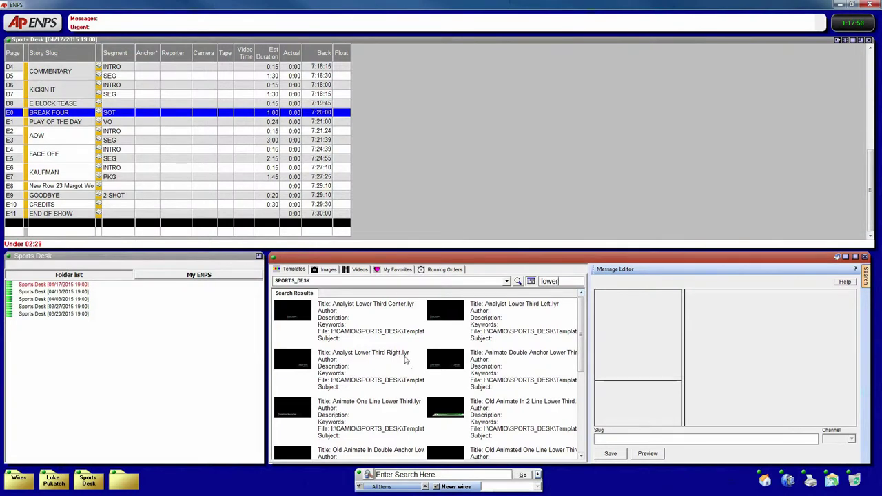
# Browse the lower-third results: Analyst Lower Third Center, Analyst Lower Third Right, and double anchor.
pyautogui.click(387, 337)
pyautogui.click(383, 365)
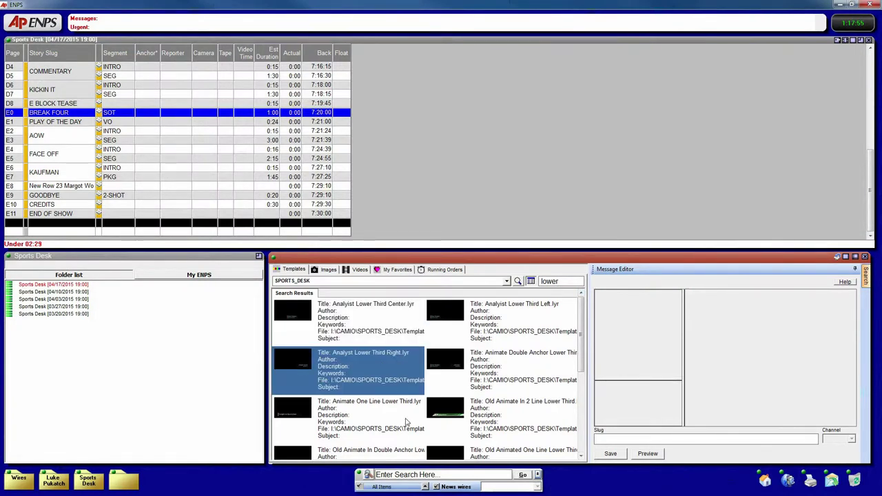
pyautogui.click(465, 374)
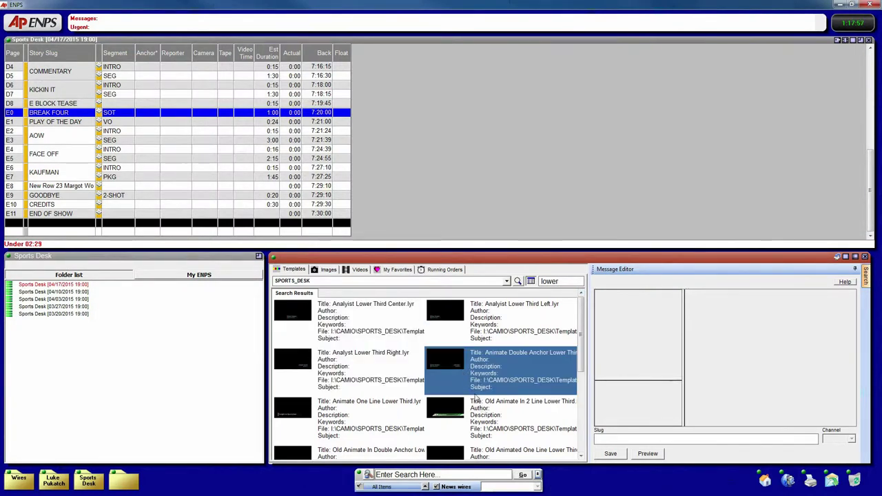
pyautogui.scroll(-1, 476, 397)
pyautogui.scroll(-1, 365, 401)
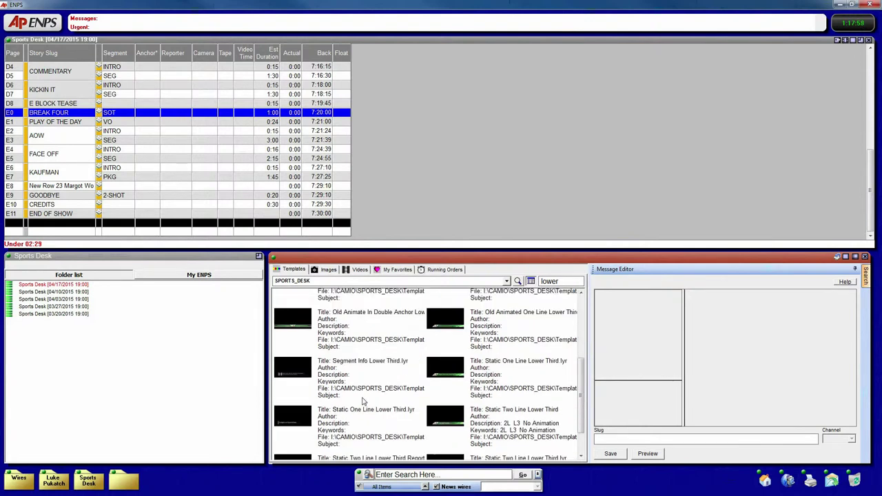
pyautogui.scroll(-1, 363, 405)
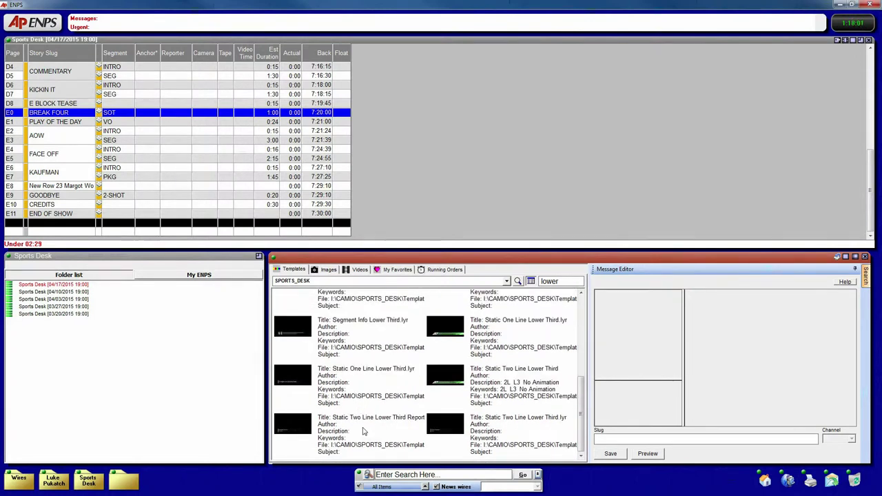
# Load the Static Two Line Lower Third and enter 'Test Person' and 'UM Basketball' as its lines.
pyautogui.doubleClick(370, 391)
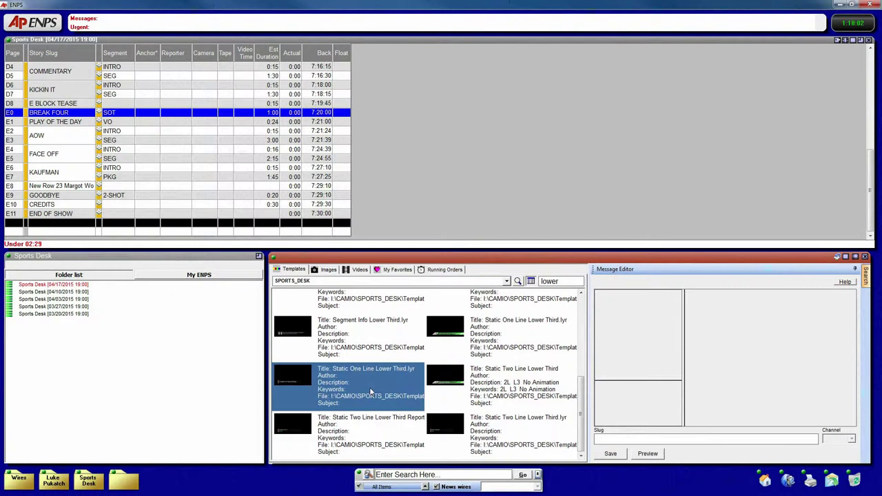
pyautogui.doubleClick(523, 445)
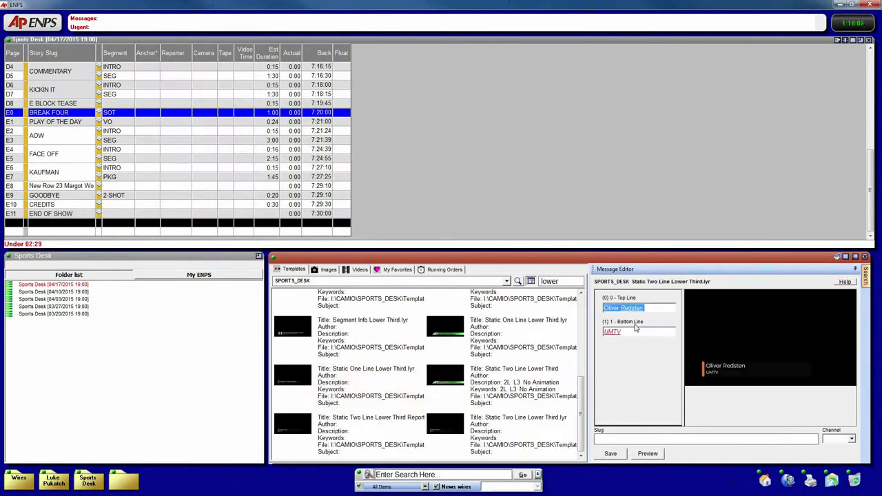
pyautogui.write('T')
pyautogui.write('est Perso')
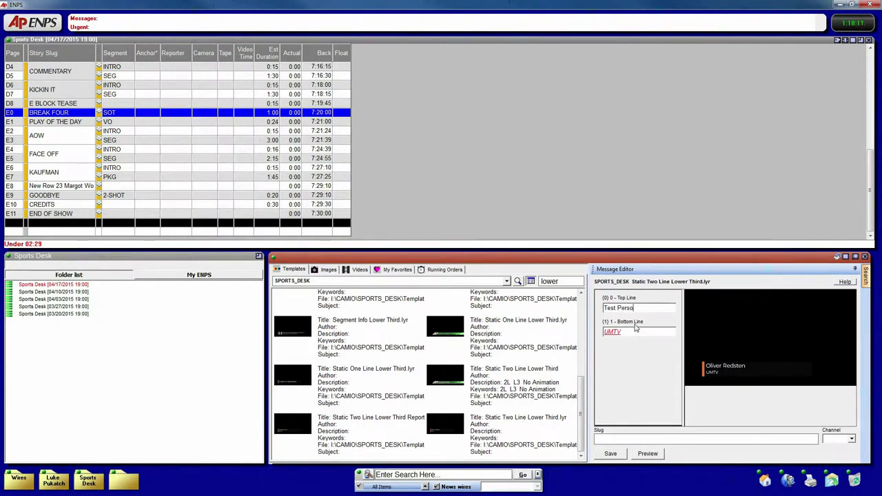
pyautogui.write('pn')
pyautogui.press('Tab')
pyautogui.write('UM B')
pyautogui.write('akse')
pyautogui.press('BackSpace')
pyautogui.press('BackSpace')
pyautogui.write('sketball')
# Set the lower third's channel to GFX1, save it, and close the template browser.
pyautogui.click(852, 438)
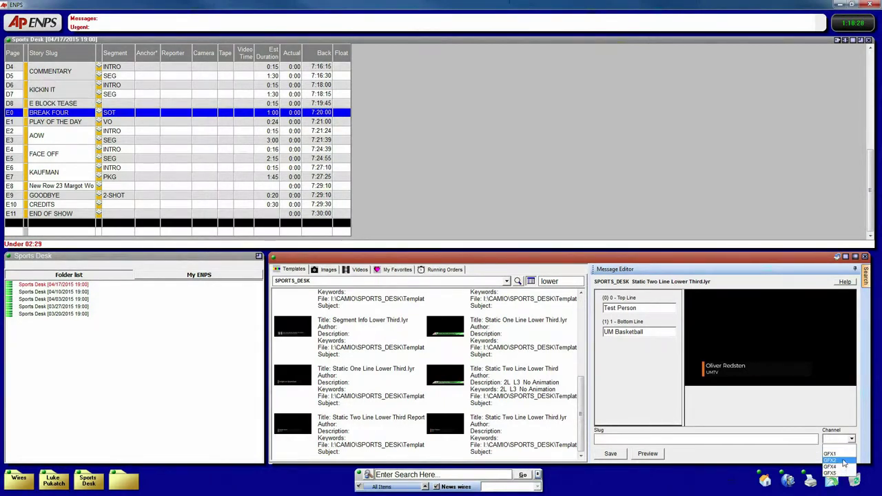
pyautogui.click(843, 460)
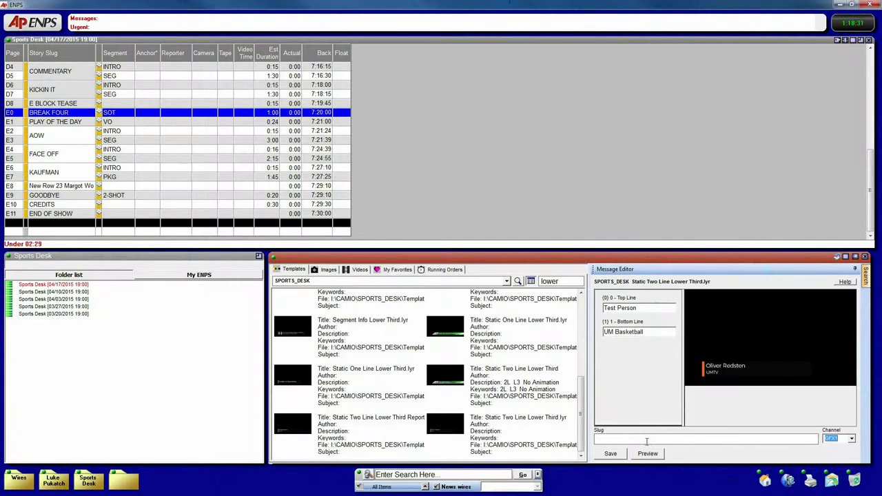
pyautogui.click(611, 455)
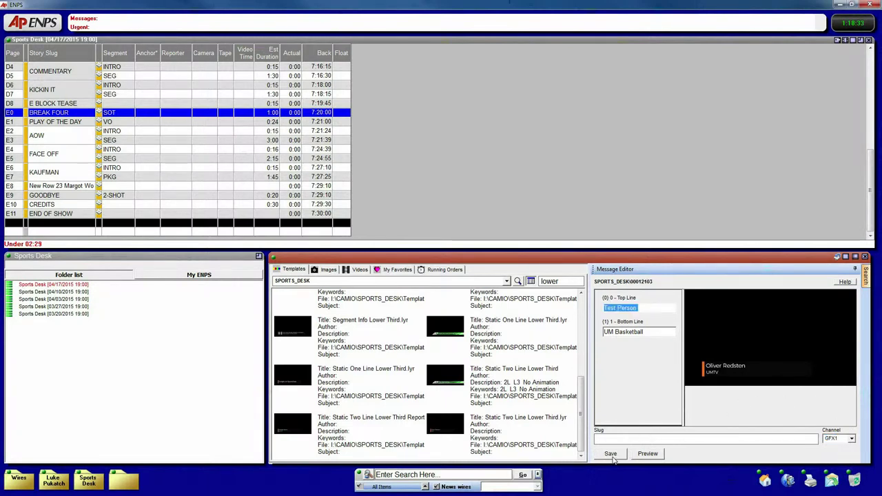
pyautogui.click(837, 258)
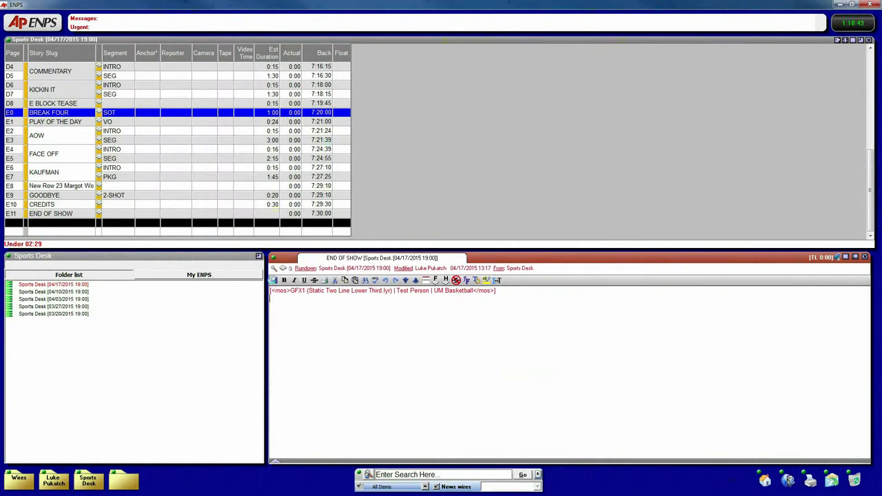
# Save the story, then enable MOS Control Active and On Air in the rundown properties.
pyautogui.click(274, 280)
pyautogui.click(9, 41)
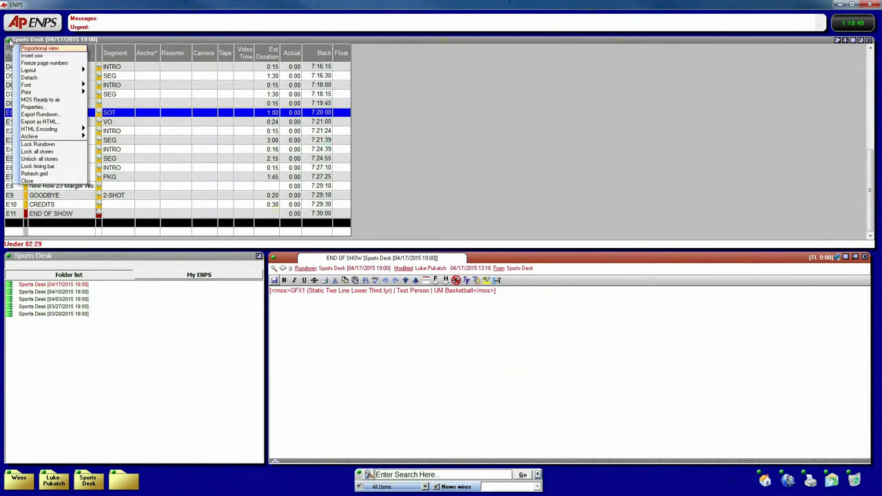
pyautogui.moveTo(26, 92)
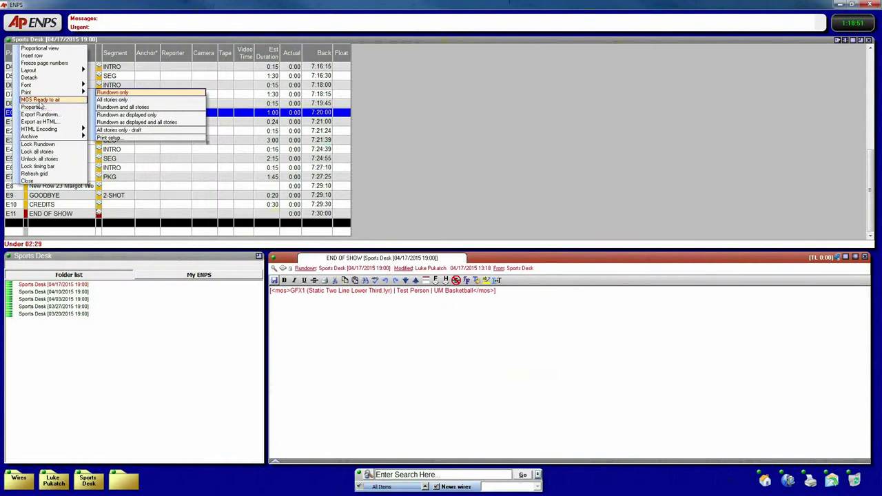
pyautogui.click(39, 107)
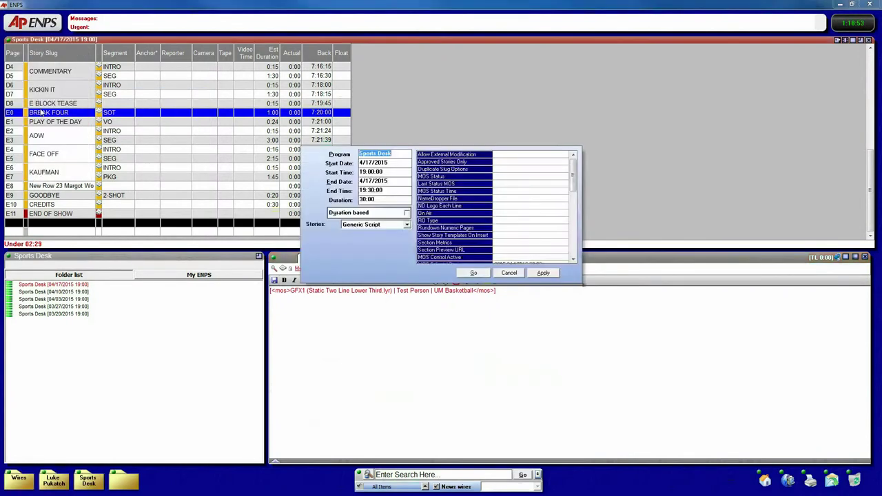
pyautogui.click(510, 258)
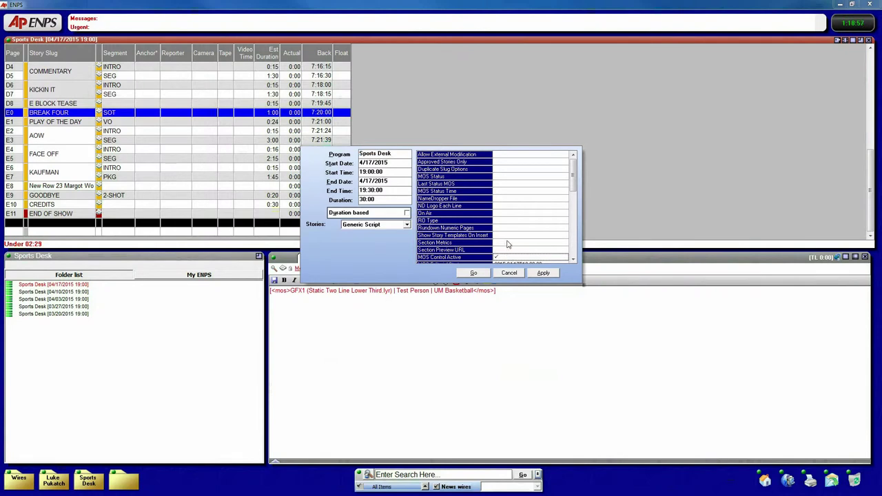
pyautogui.click(506, 216)
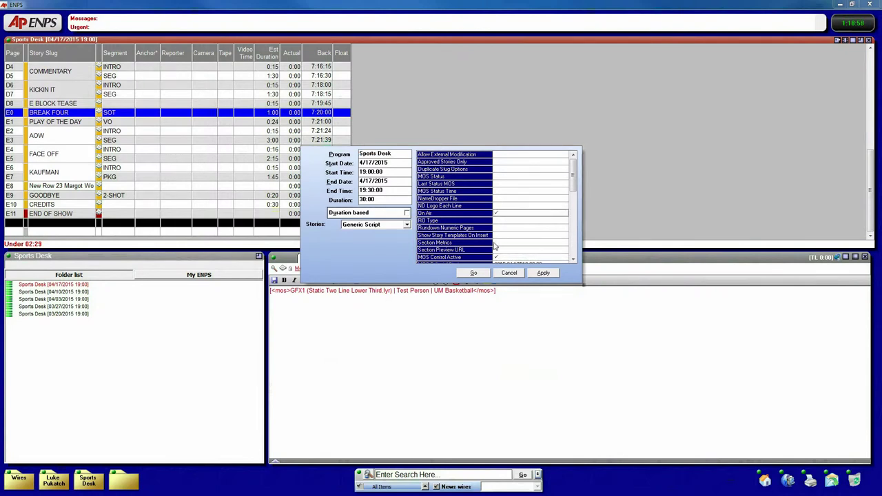
pyautogui.click(484, 273)
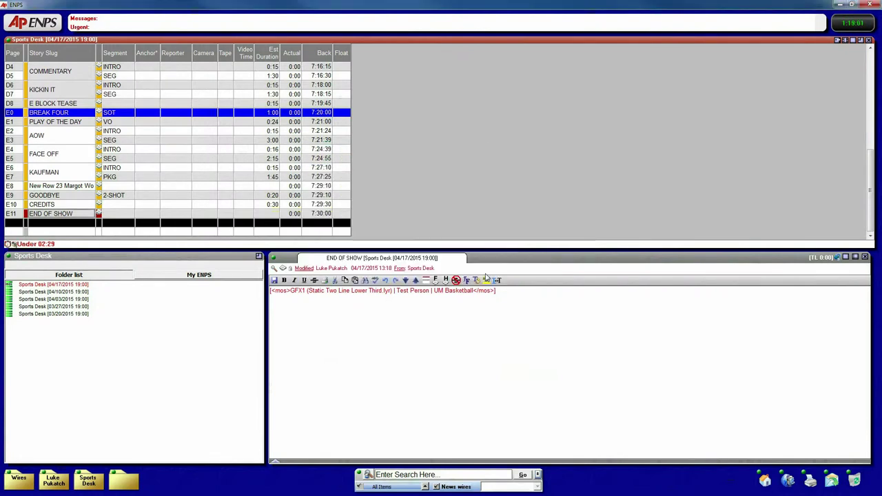
# Mark the Sports Desk rundown MOS Ready to air from the rundown menu.
pyautogui.click(10, 40)
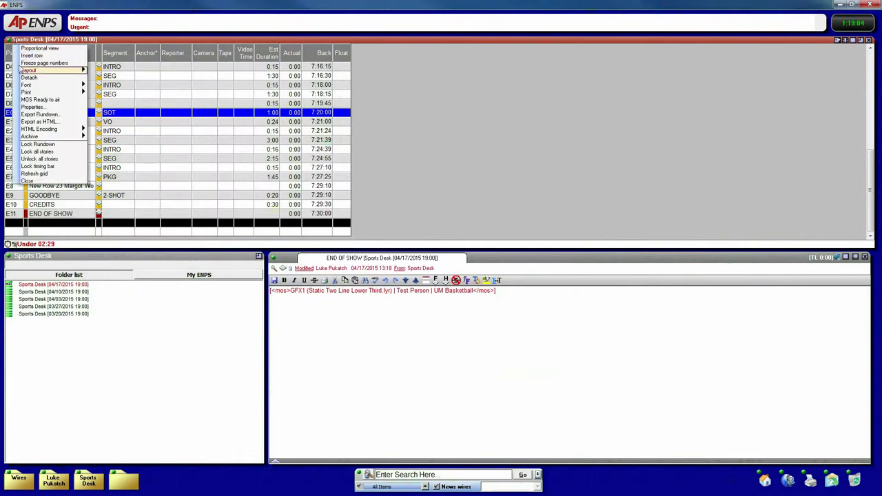
pyautogui.click(41, 100)
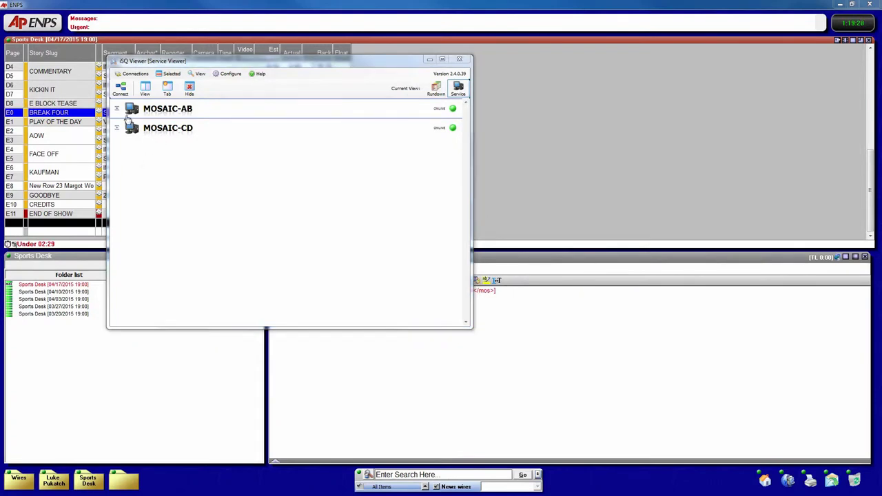
# Expand MOSAIC-AB and MOSAIC-CD, select all four Sports Desk playlists, and view them together.
pyautogui.click(117, 110)
pyautogui.click(116, 173)
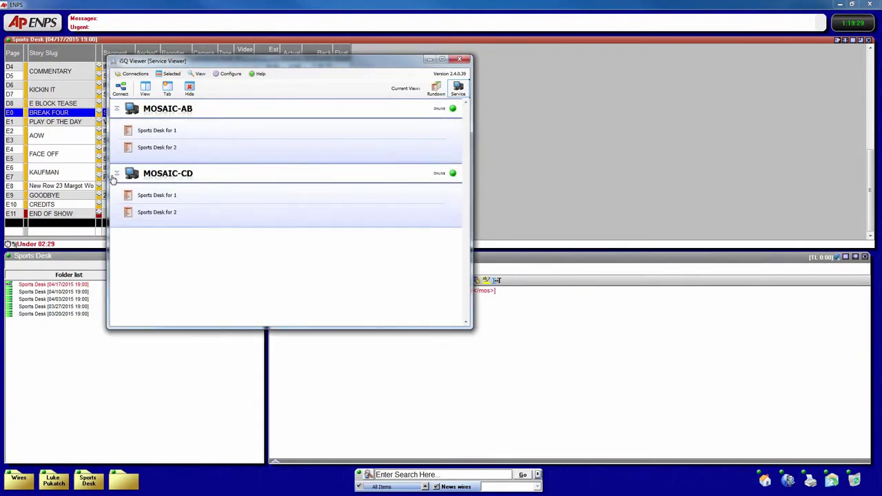
pyautogui.click(162, 215)
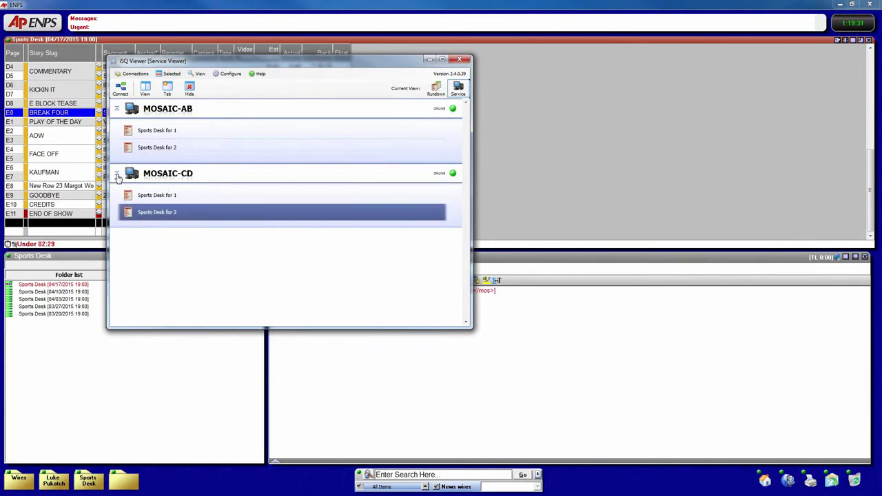
pyautogui.click(161, 146)
pyautogui.click(163, 130)
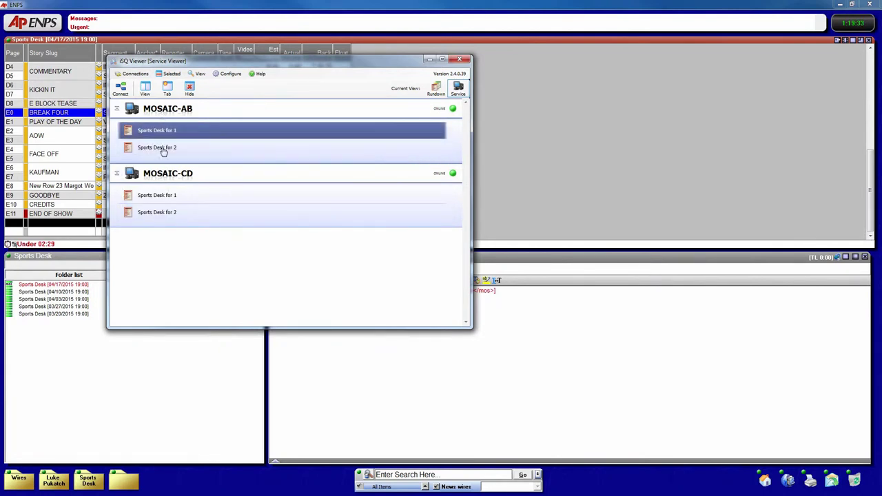
pyautogui.keyDown('ctrl'); pyautogui.click(163, 148); pyautogui.keyUp('ctrl')
pyautogui.keyDown('ctrl'); pyautogui.click(159, 195); pyautogui.keyUp('ctrl')
pyautogui.keyDown('ctrl'); pyautogui.click(167, 212); pyautogui.keyUp('ctrl')
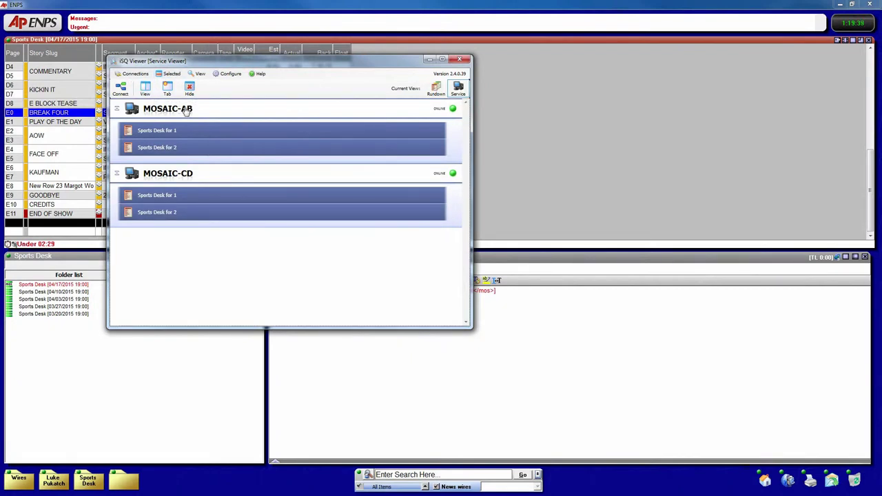
pyautogui.click(146, 95)
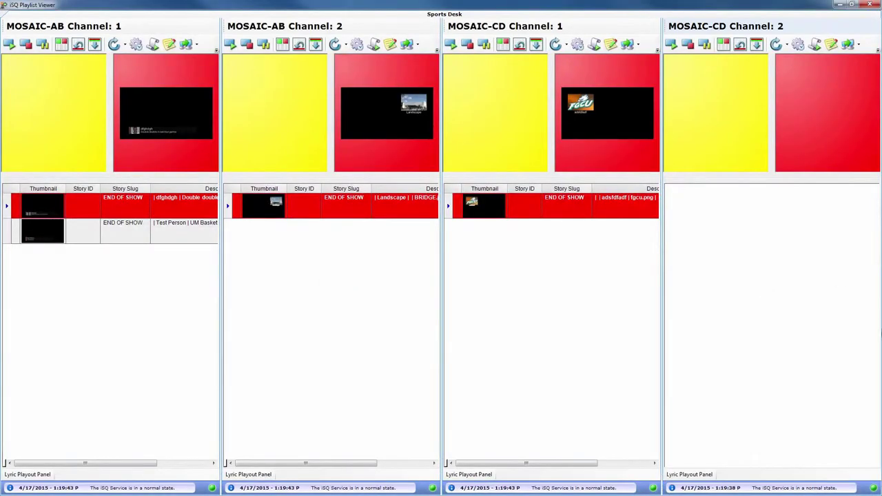
# Cue the first MOSAIC-AB Channel 1 item, the dfghdgh double graphic, into preview.
pyautogui.click(538, 324)
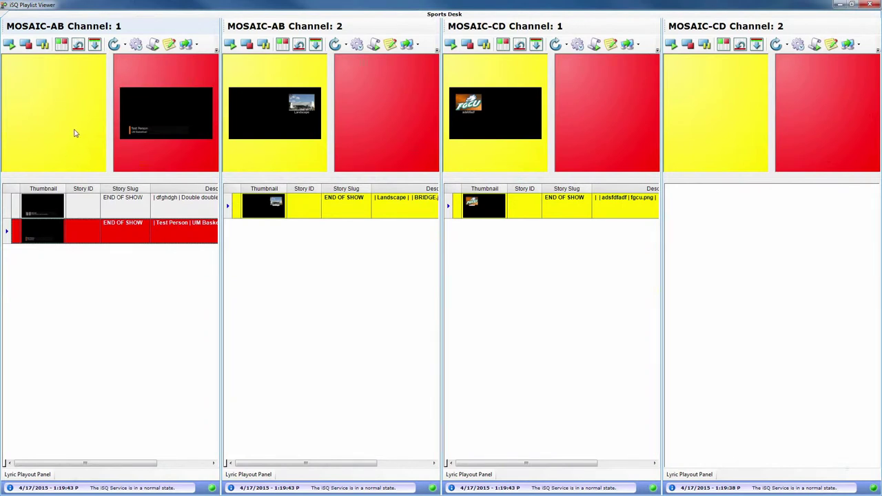
pyautogui.click(78, 215)
pyautogui.doubleClick(76, 217)
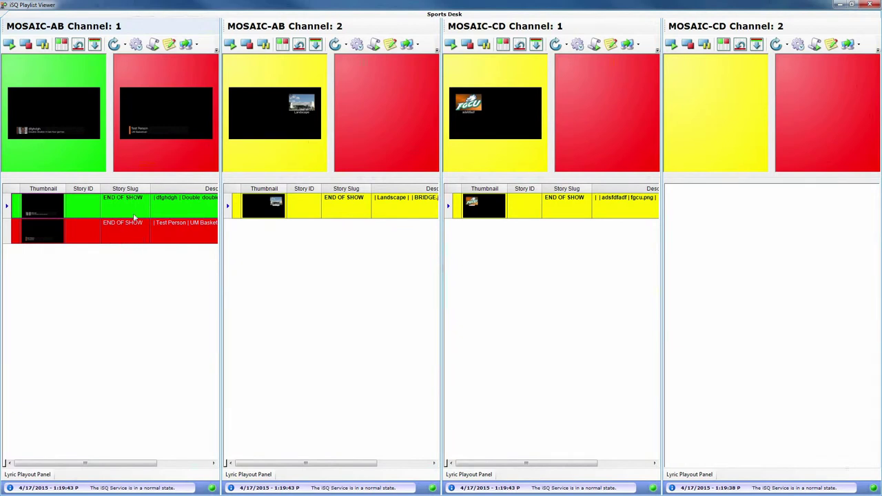
# Retake the Test Person lower third on Channel 1 and take Channel 2's Landscape graphic live.
pyautogui.click(9, 44)
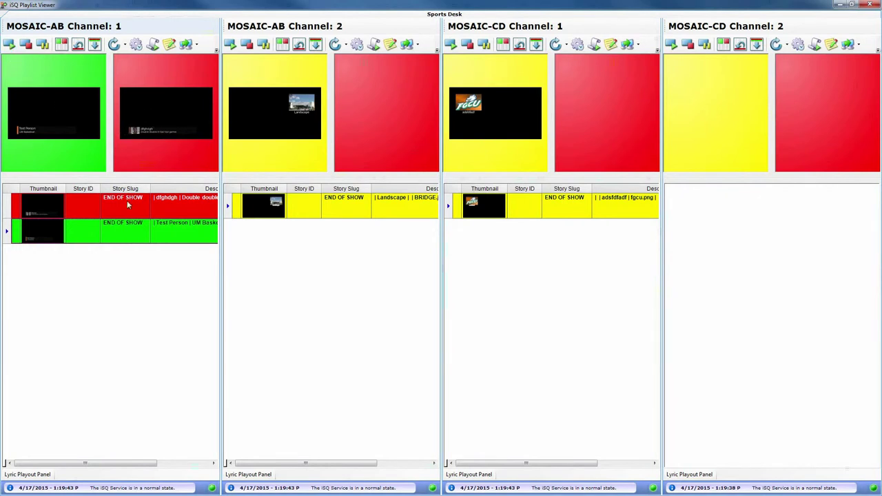
pyautogui.click(27, 45)
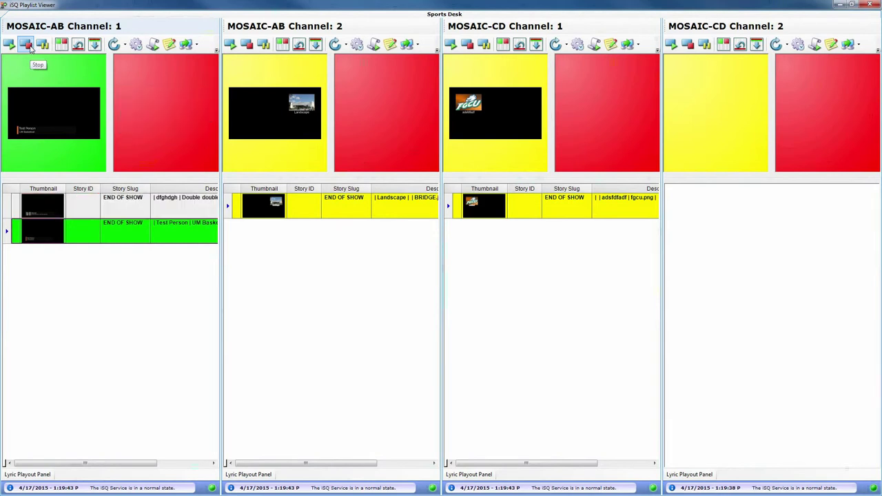
pyautogui.click(10, 45)
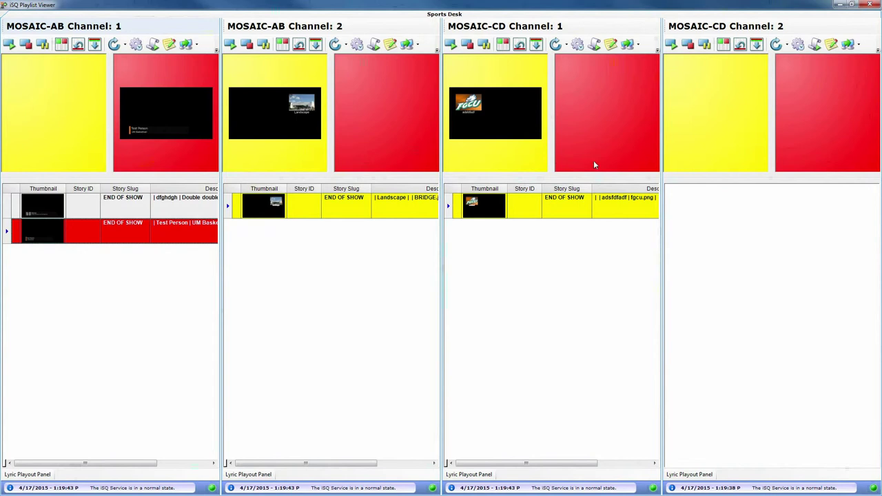
pyautogui.click(230, 45)
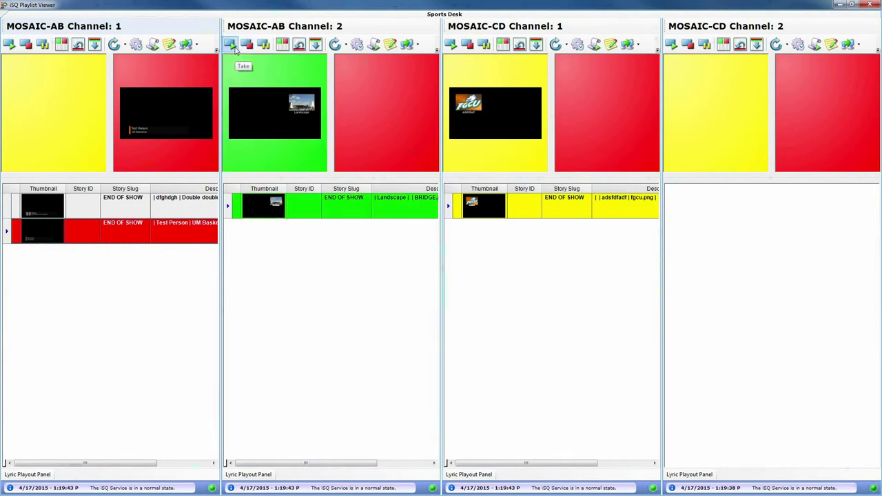
pyautogui.click(234, 47)
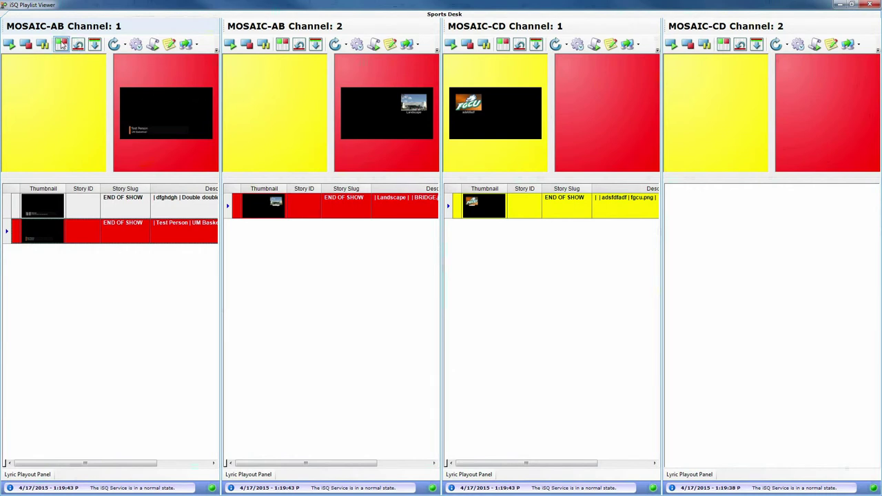
# Toggle Channel 1's Air Thumbnail off, on, and off again so it ends hidden.
pyautogui.click(61, 45)
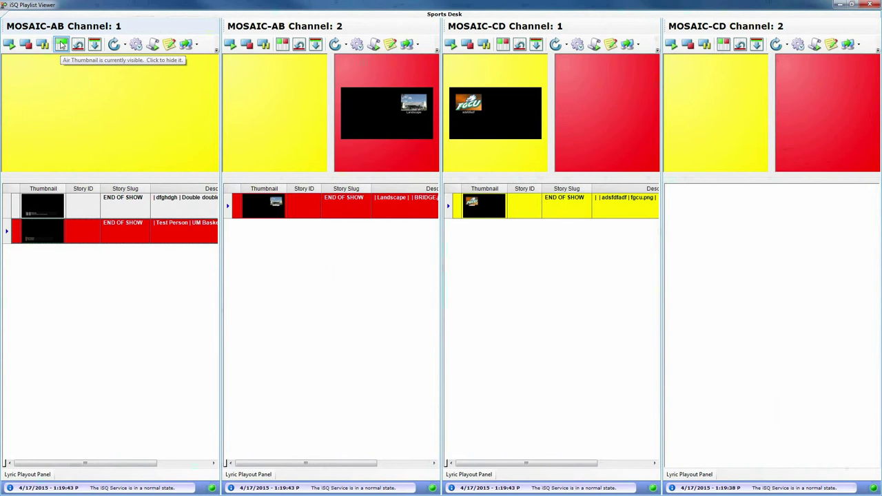
pyautogui.click(62, 45)
pyautogui.click(62, 45)
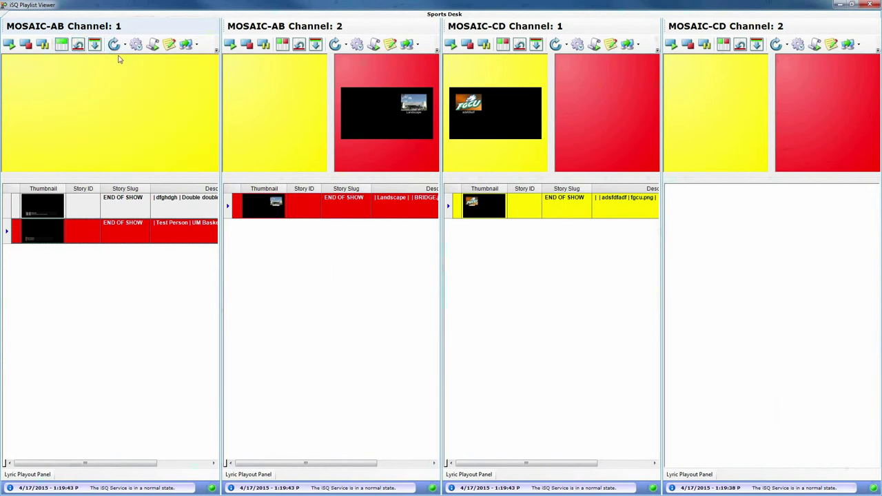